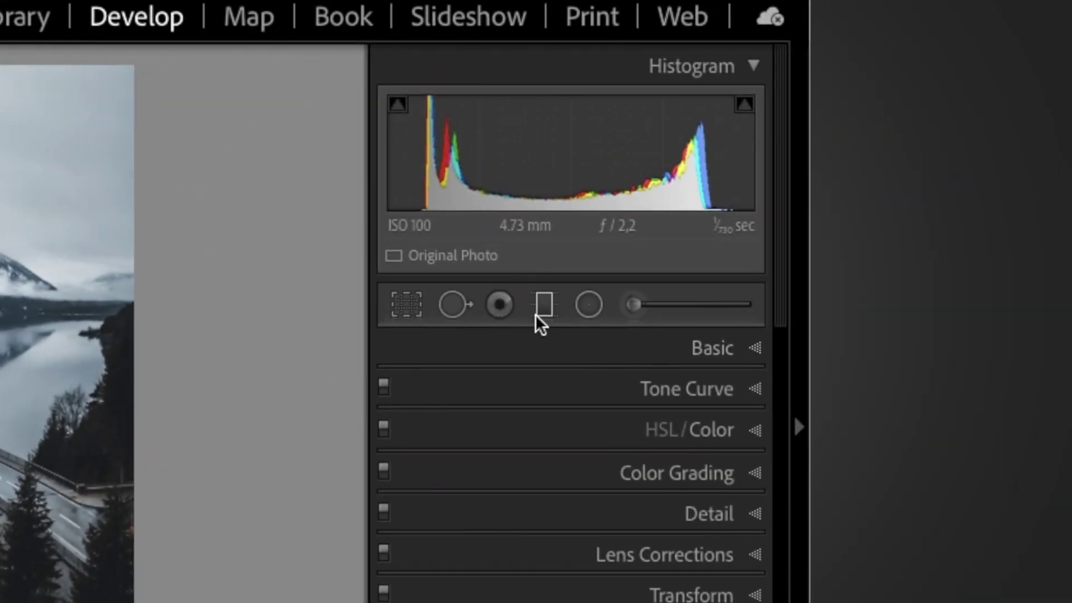
Draw a graduated filter on the bridge photo from the sky's top edge to the mountains and preview its mask
click(538, 309)
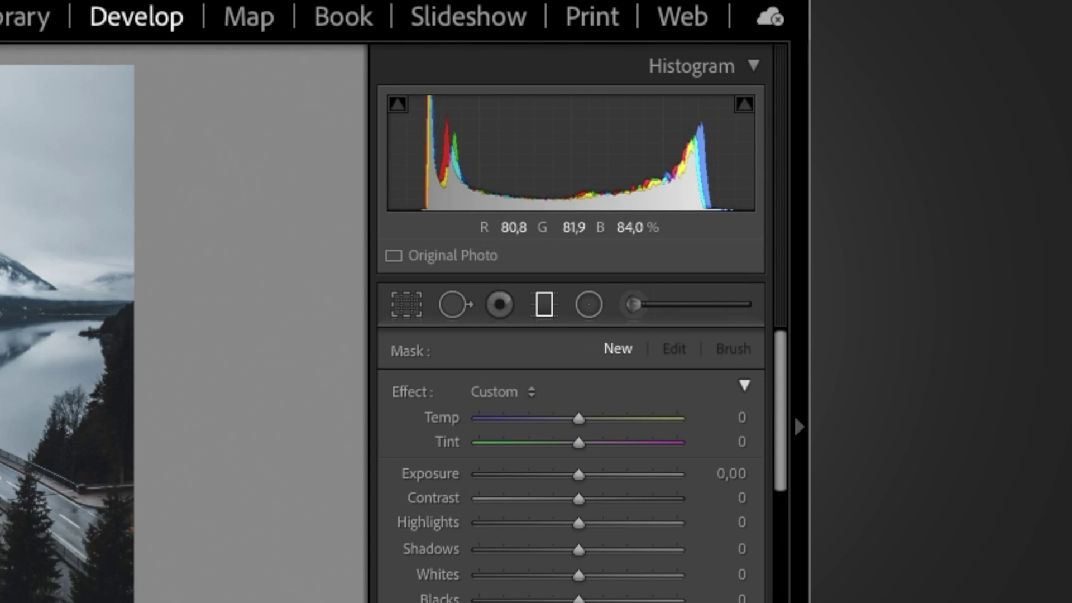
drag(0, 156, 0, 231)
drag(396, 187, 398, 233)
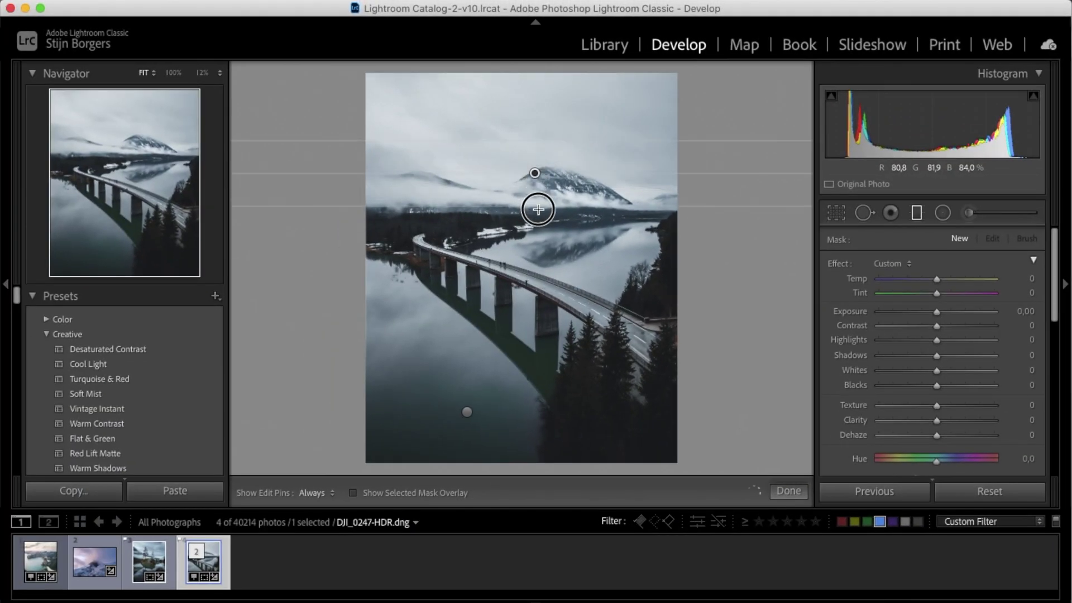
drag(538, 213, 541, 237)
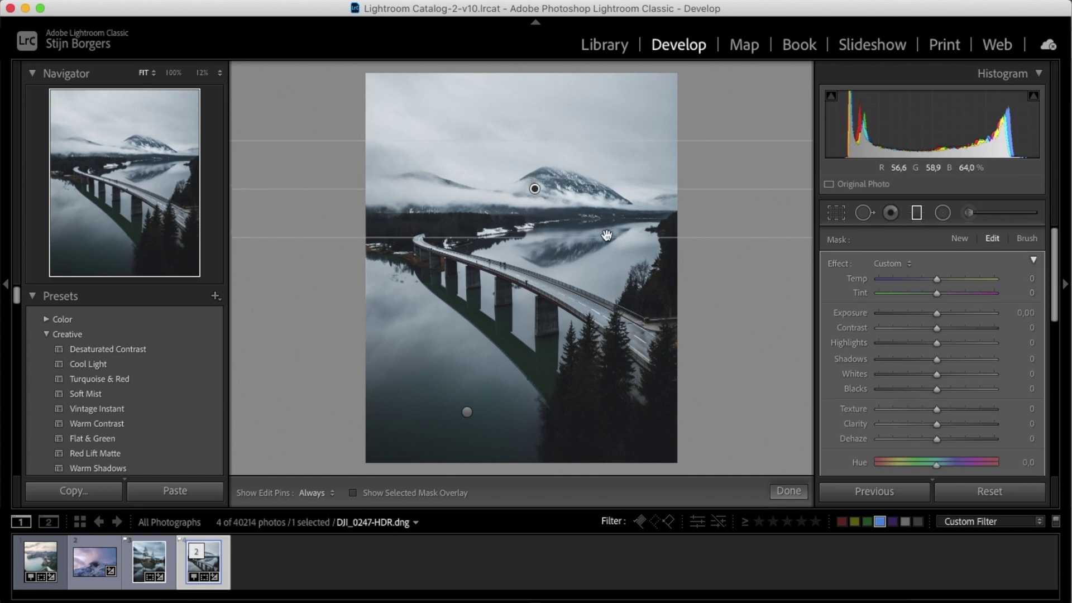
key(o)
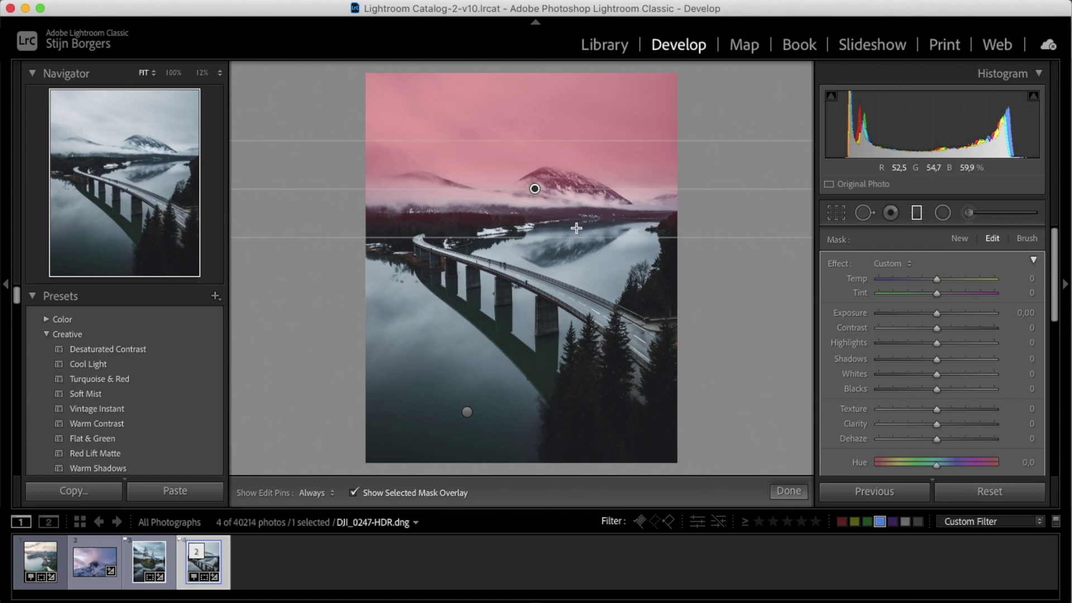
Deepen the bridge sky filter with Exposure about -0.65, Dehaze +13 and Contrast +28
key(o)
drag(936, 316, 925, 381)
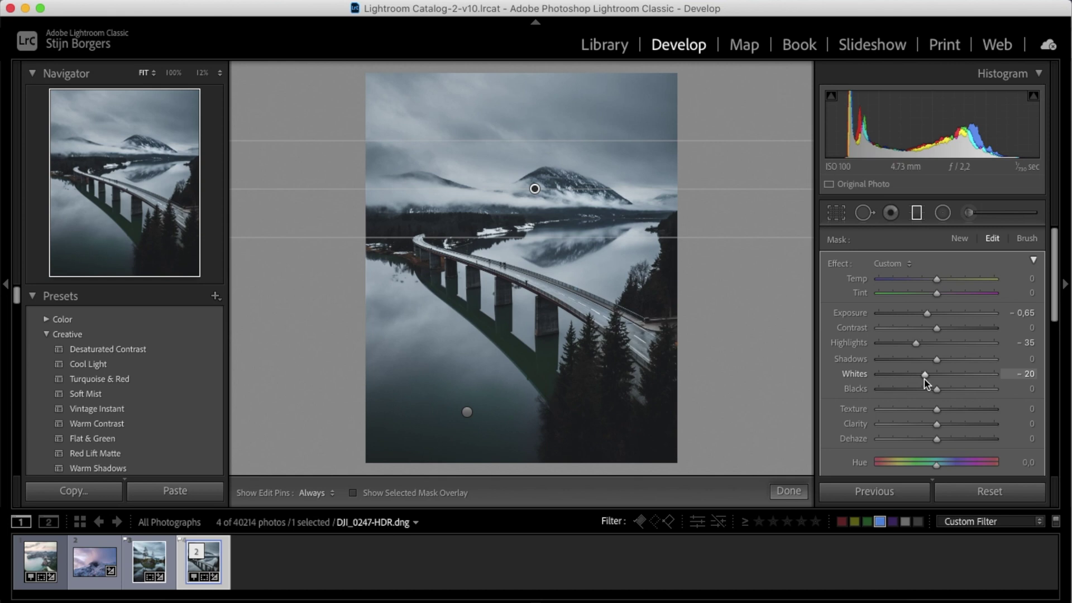
drag(939, 442, 946, 442)
drag(938, 331, 955, 333)
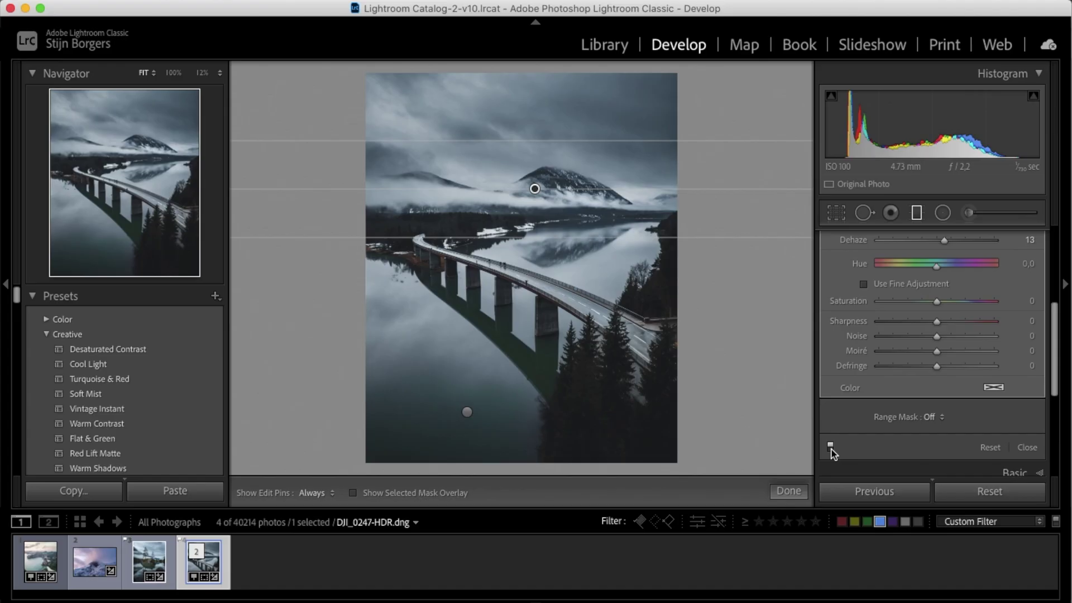
Switch the bridge sky filter off and back on to compare before and after
click(831, 446)
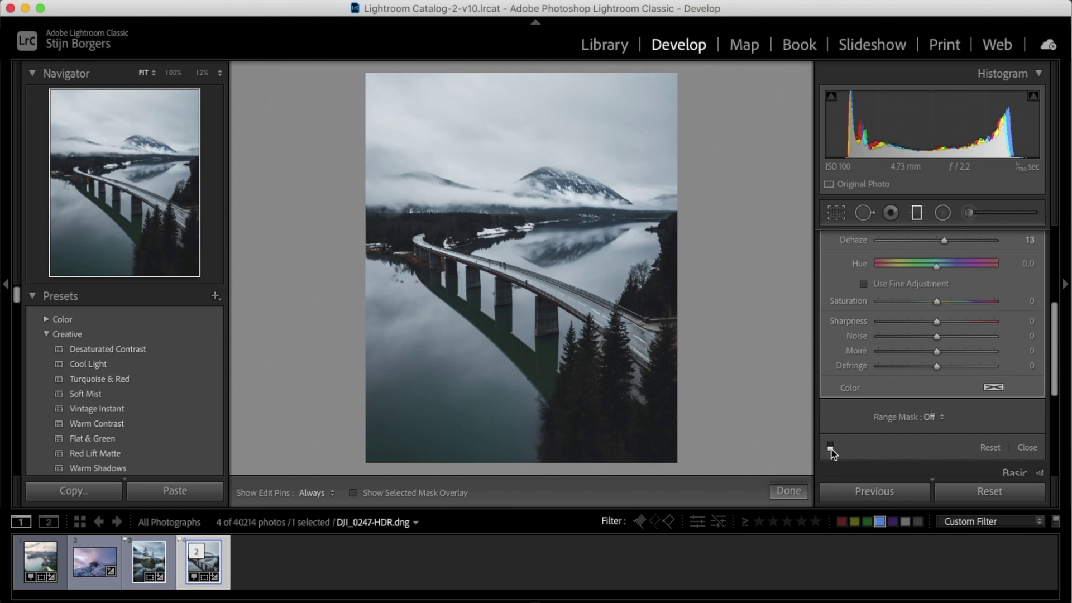
click(831, 448)
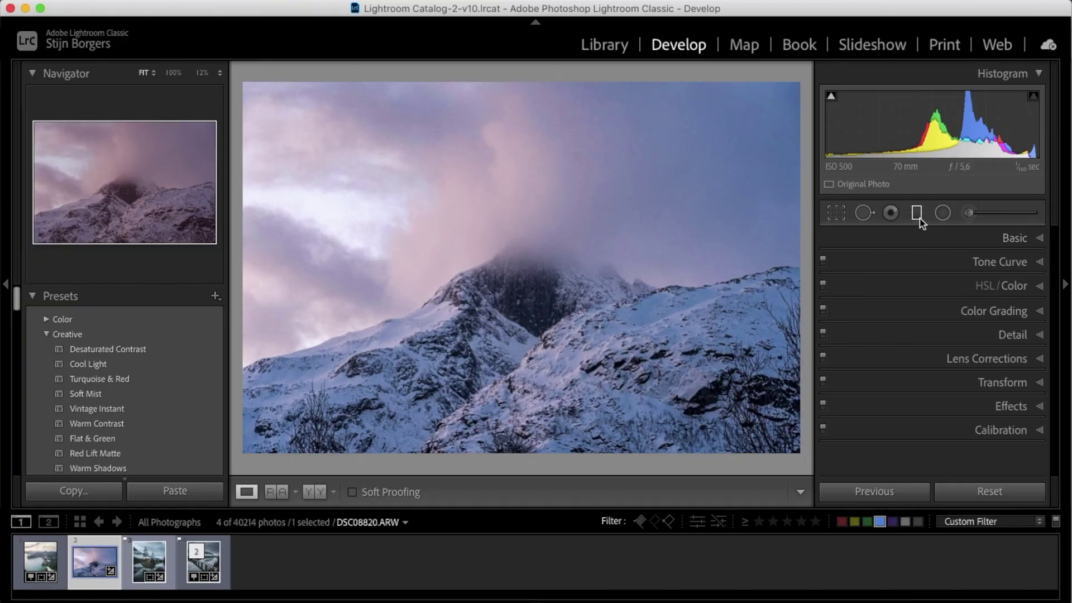
Add a tilted sky filter to the peak photo: Exposure -0.35, Highlights -27, Whites -40, Dehaze 15, Contrast 30
click(919, 218)
drag(554, 162, 553, 311)
drag(937, 313, 910, 377)
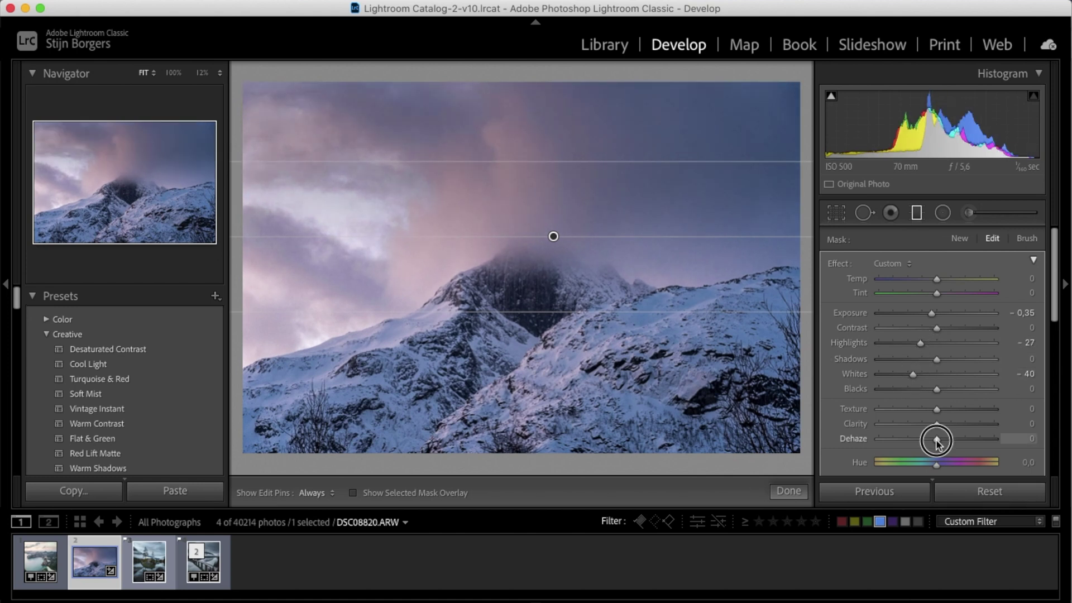
drag(936, 439, 945, 441)
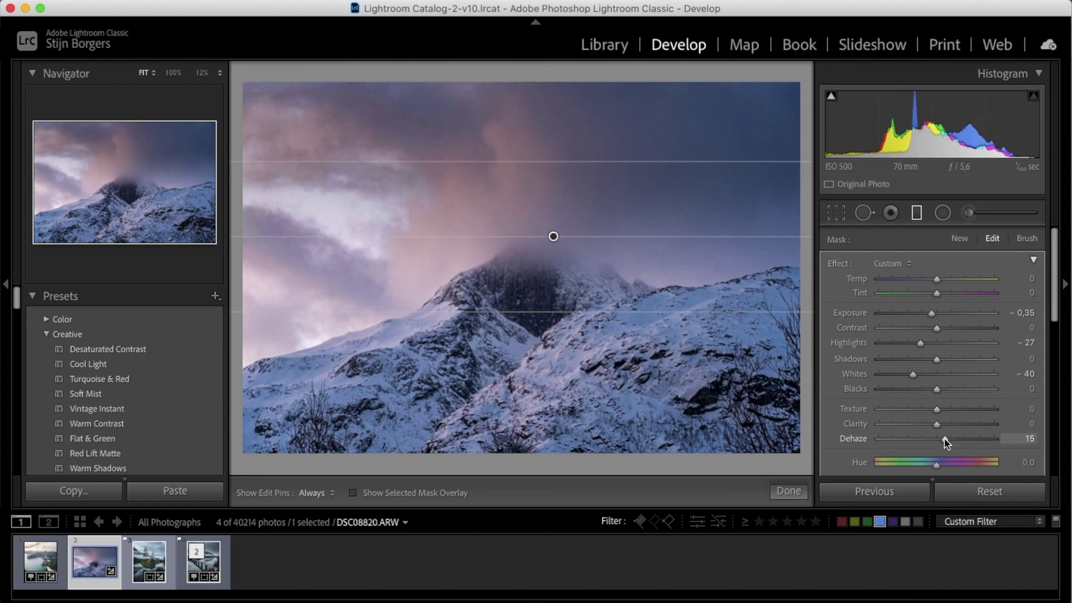
click(937, 329)
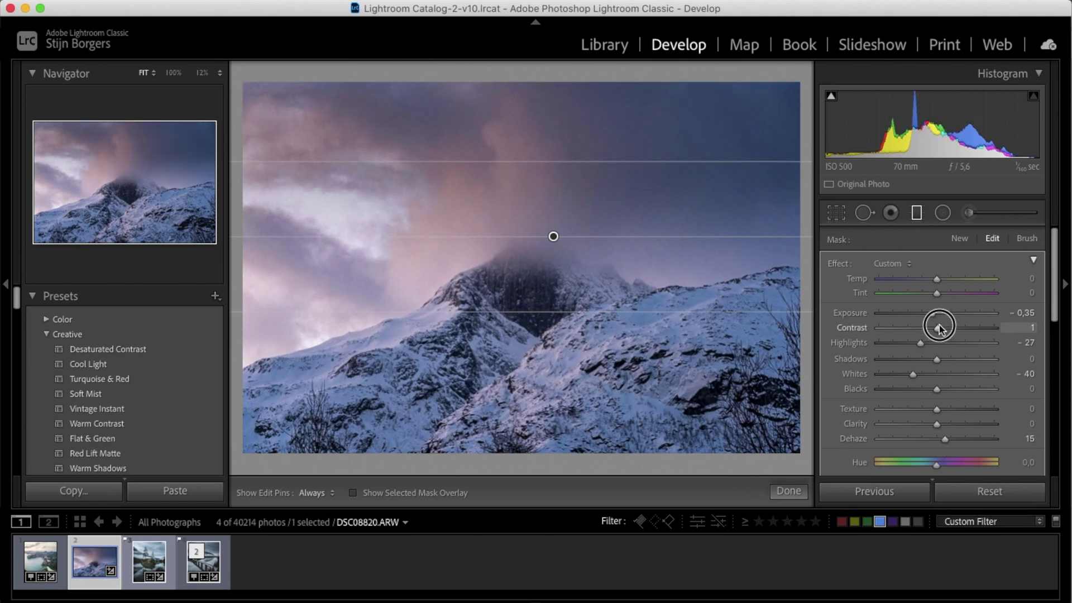
drag(940, 327, 953, 328)
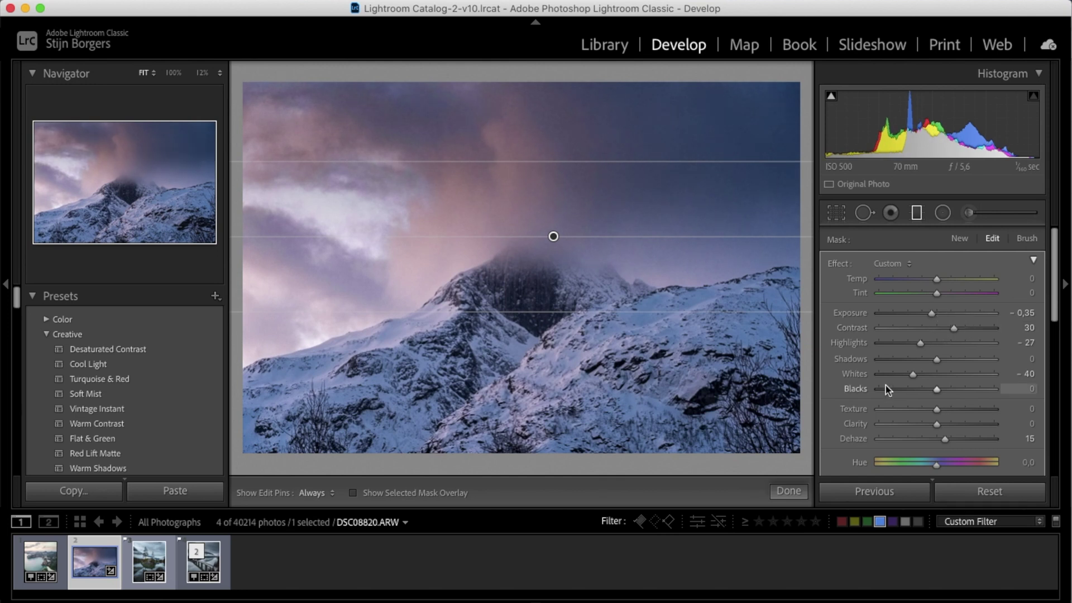
drag(572, 231, 571, 230)
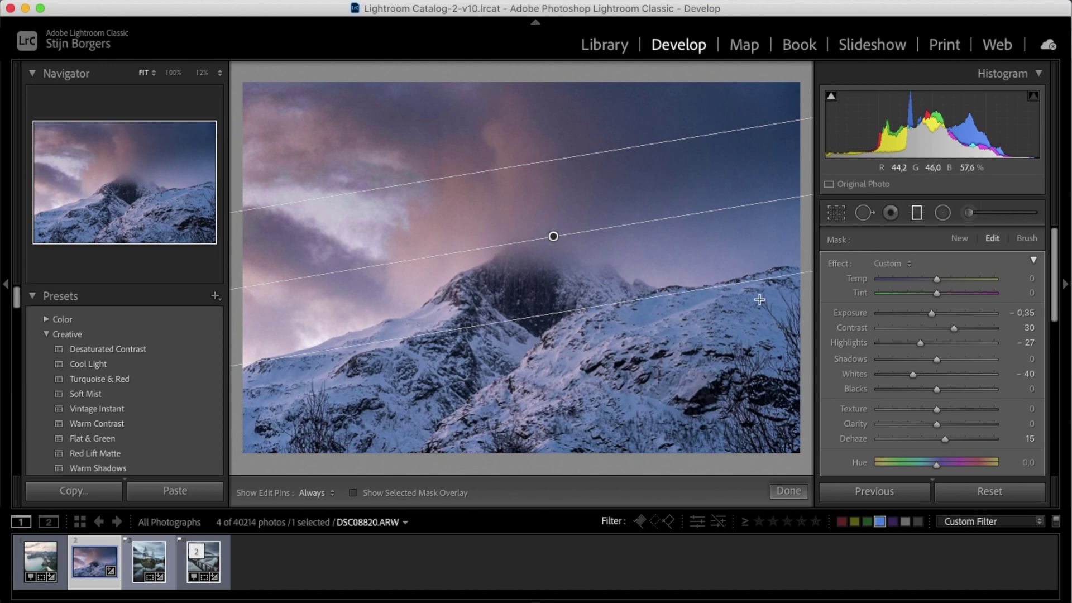
Pull the mountain filter's lower line down onto the slope, then toggle the filter off and on to compare
click(592, 302)
drag(592, 302, 602, 334)
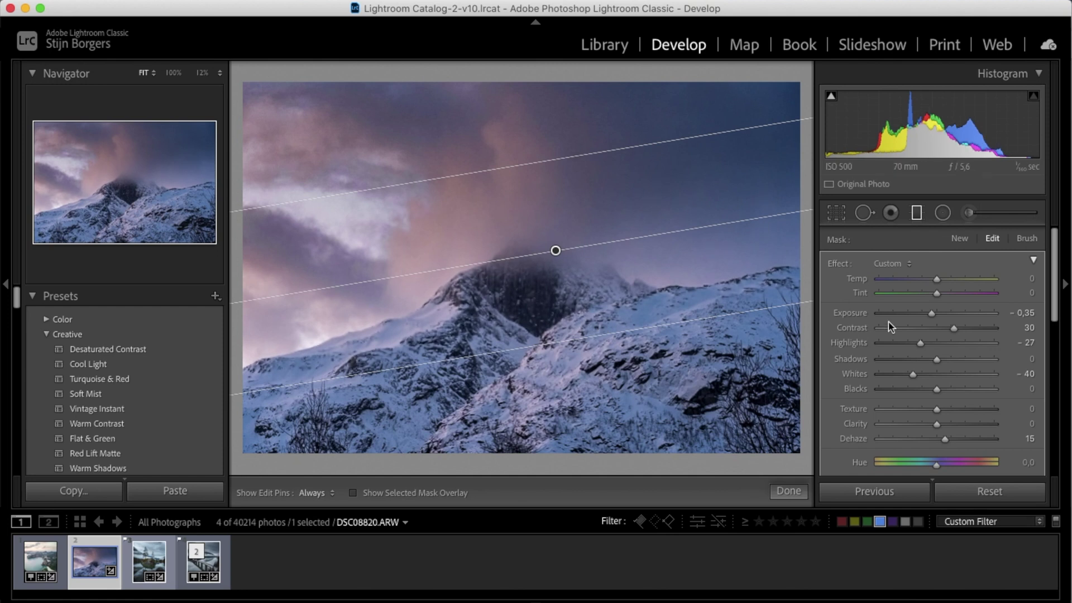
scroll(927, 372, down, 5)
scroll(927, 373, down, 1)
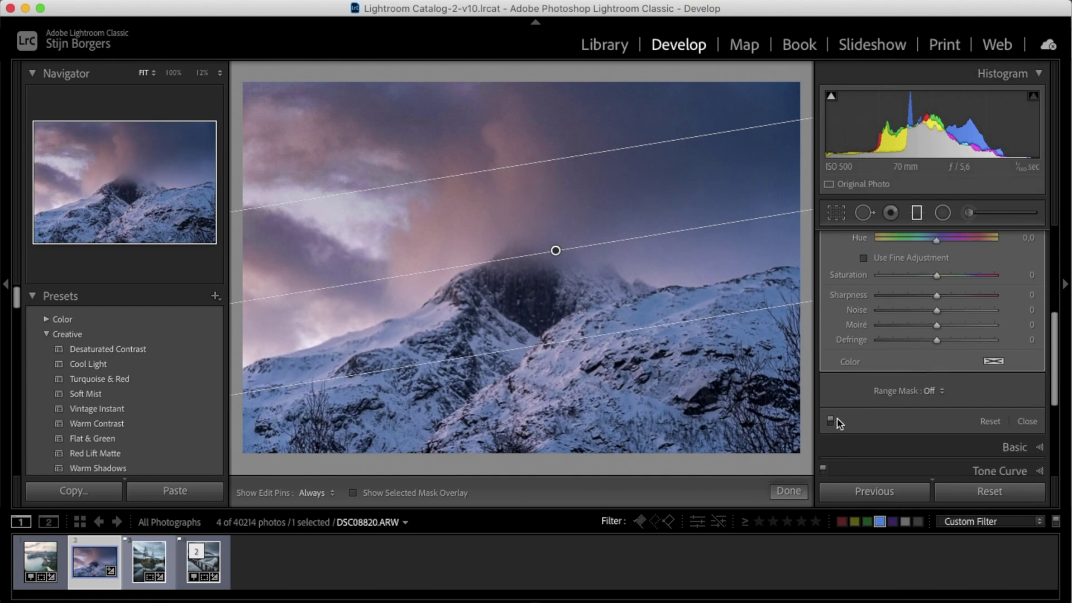
click(831, 421)
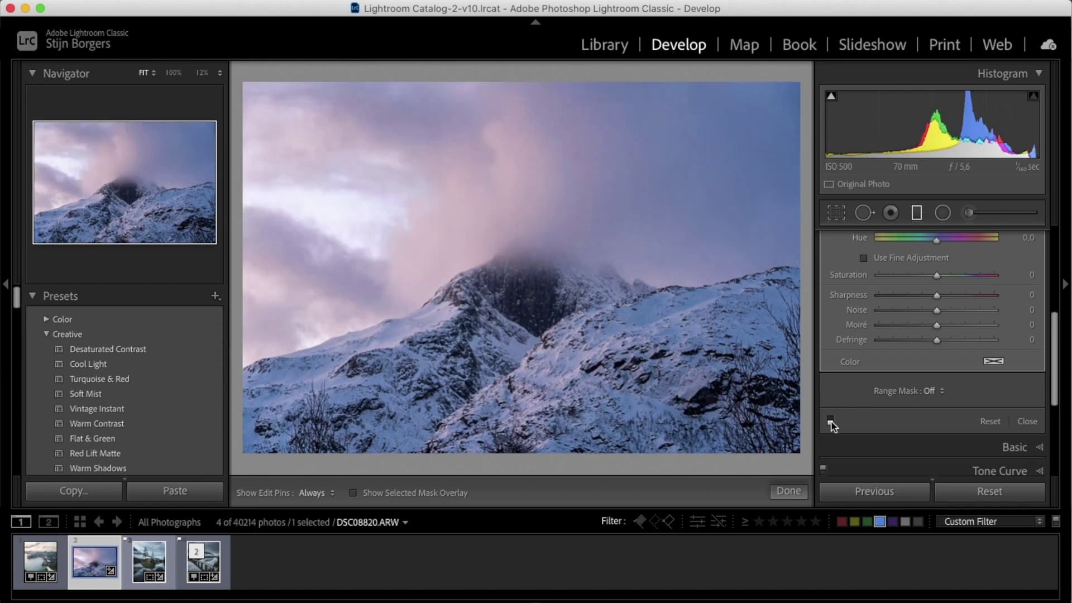
click(831, 421)
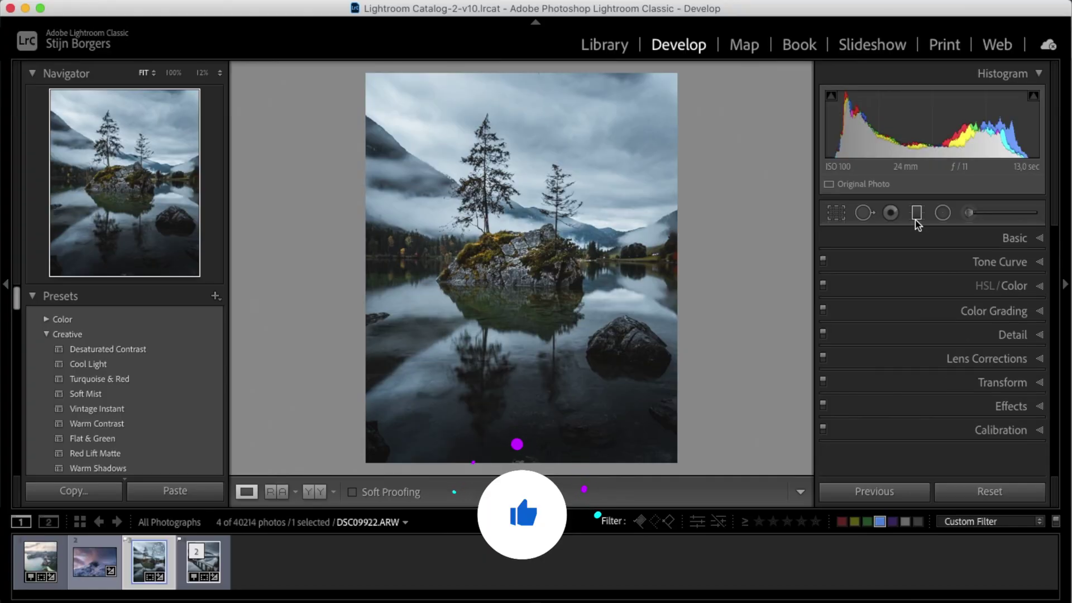
Add a lake sky filter from sky to rock: Exposure -0.51, Highlights -31, Whites -25, Dehaze +20, Contrast +21
click(917, 213)
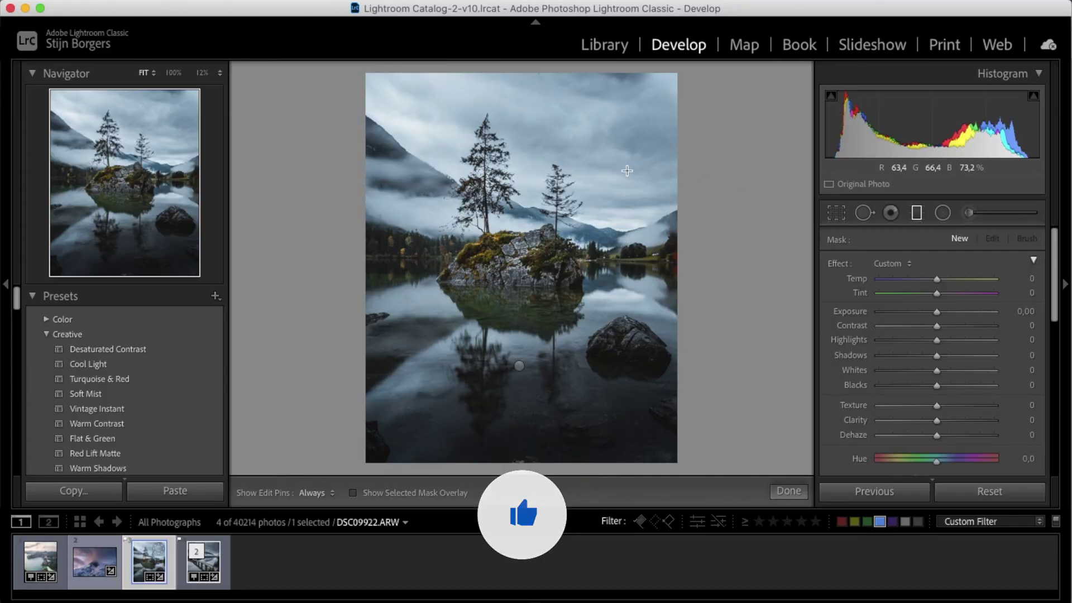
drag(551, 146, 555, 250)
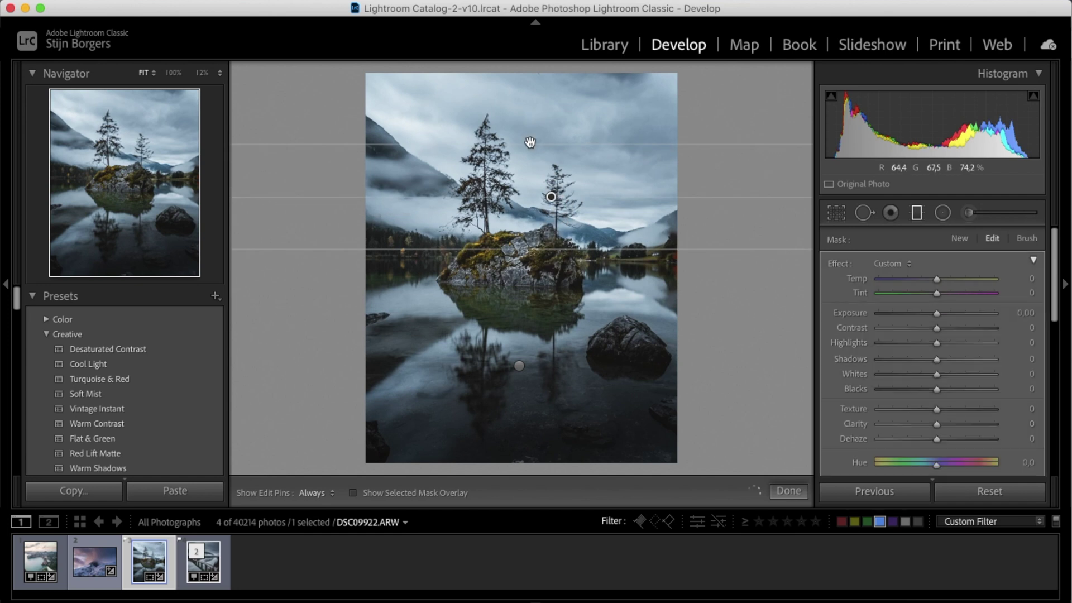
drag(530, 142, 527, 124)
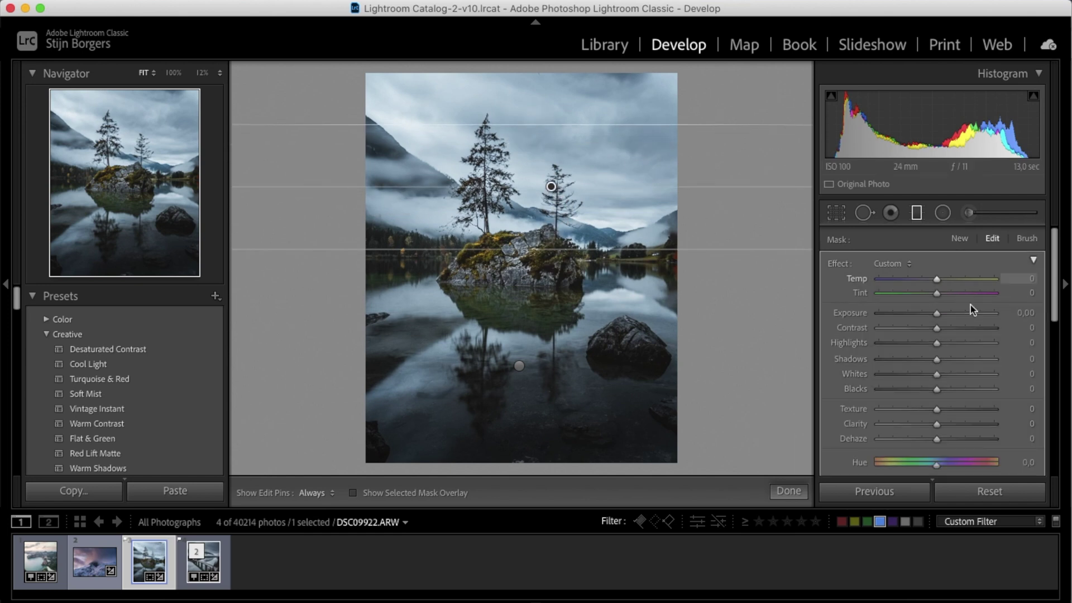
drag(937, 313, 922, 374)
drag(937, 439, 947, 437)
drag(937, 329, 951, 334)
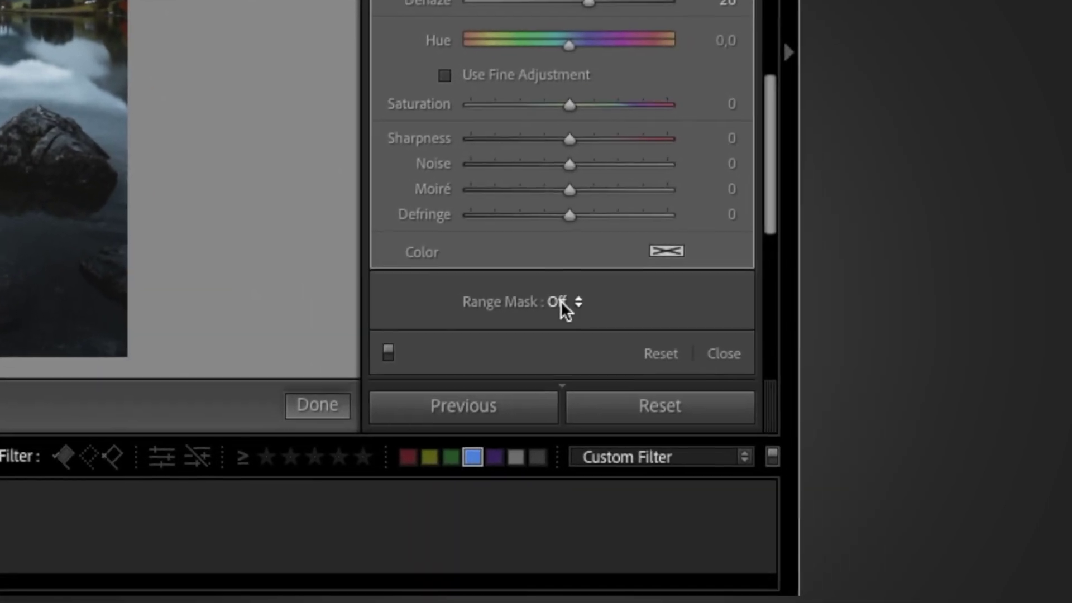
Restrict the lake sky filter with a Luminance range mask, trimming the darkest and brightest tones
click(564, 302)
click(569, 343)
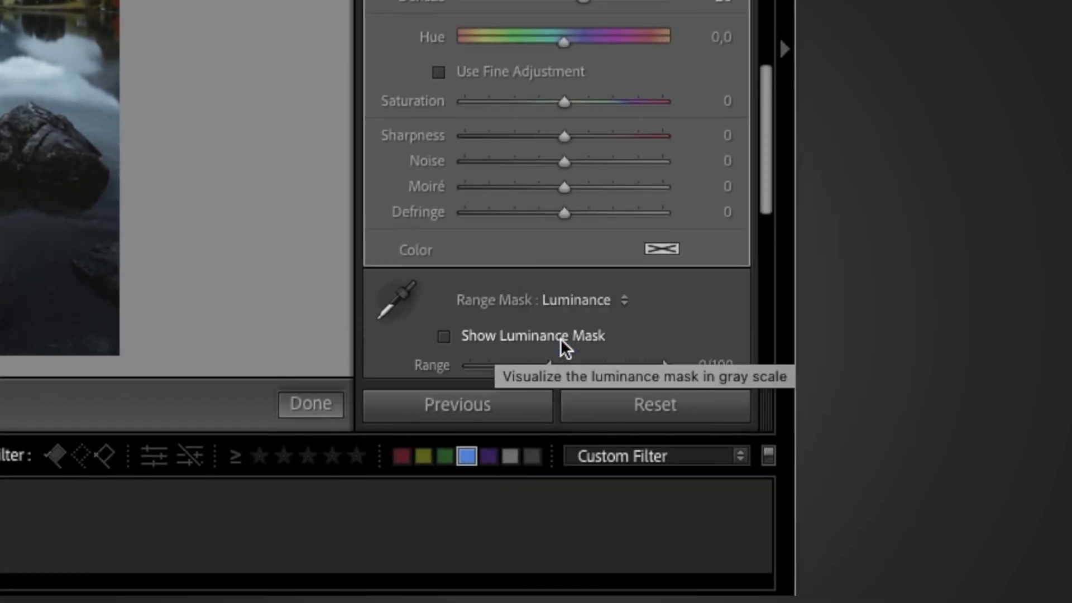
scroll(560, 339, down, 3)
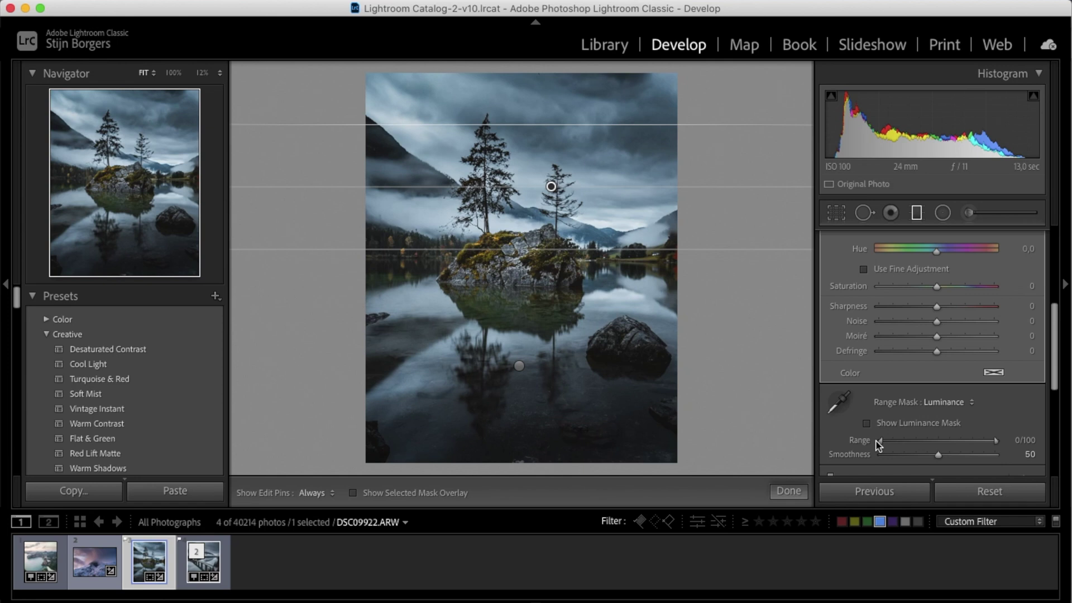
drag(876, 441, 932, 444)
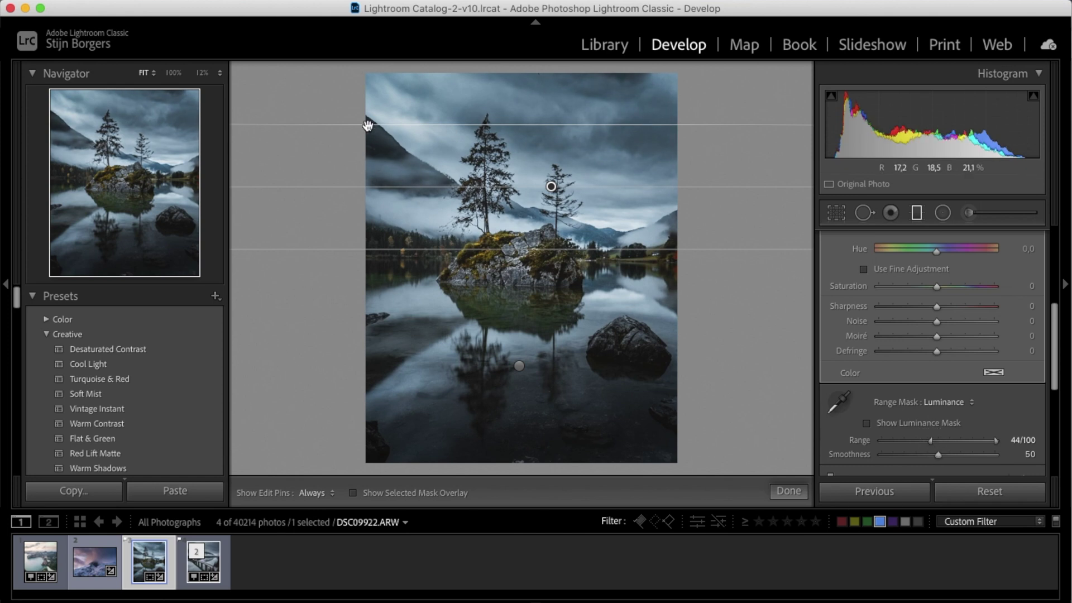
double_click(1001, 441)
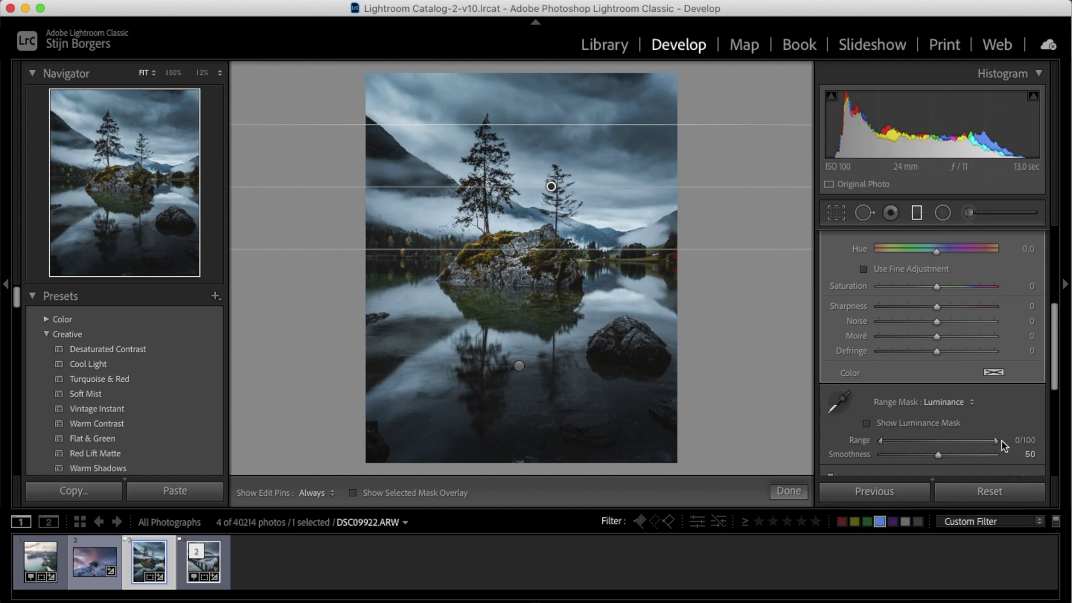
drag(1001, 441, 937, 446)
double_click(942, 444)
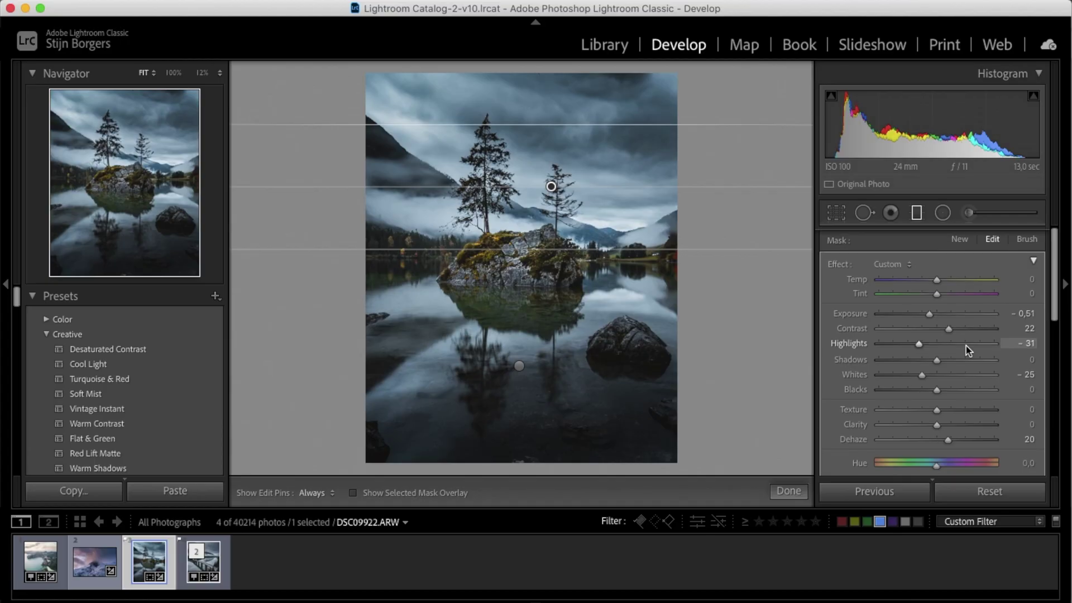
Brush the sky filter's mask onto the water, island and rock, viewing it with the overlay
click(1027, 239)
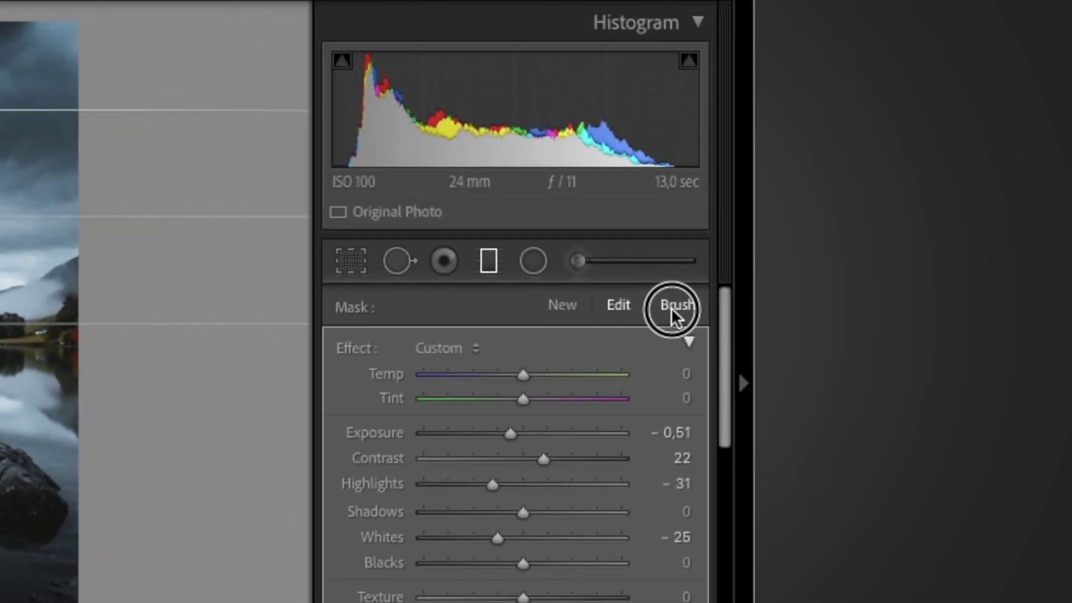
key(o)
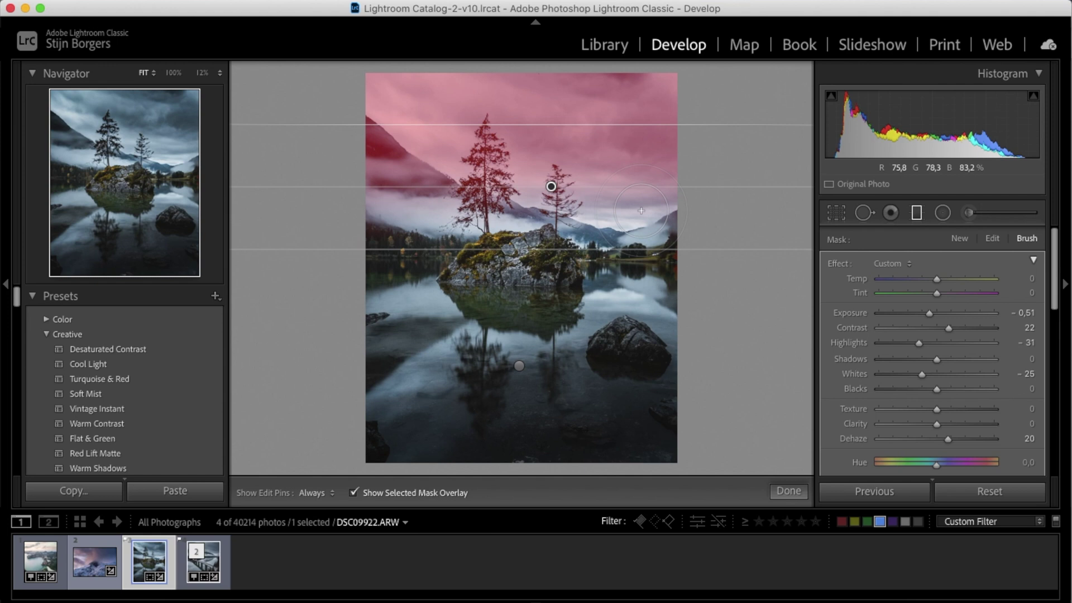
key(h)
scroll(622, 203, up, 5)
mouse_move(593, 282)
mouse_down()
mouse_move(598, 364)
mouse_move(617, 285)
mouse_move(646, 301)
mouse_up()
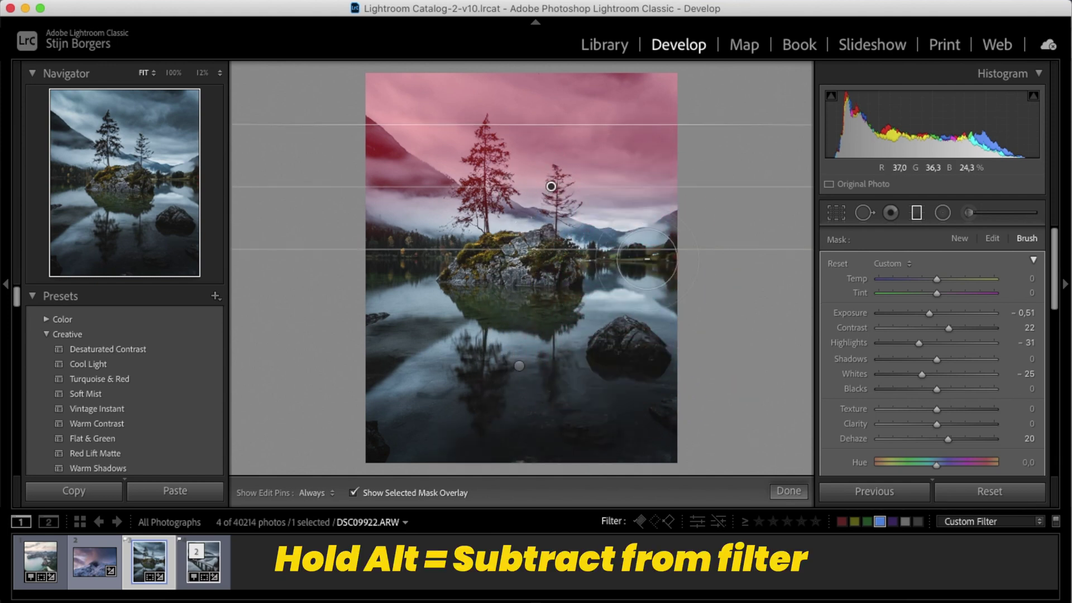
Erase the filter's mask from the small tree and mist, then undo the last stroke
key(alt)
key(h)
scroll(653, 215, up, 5)
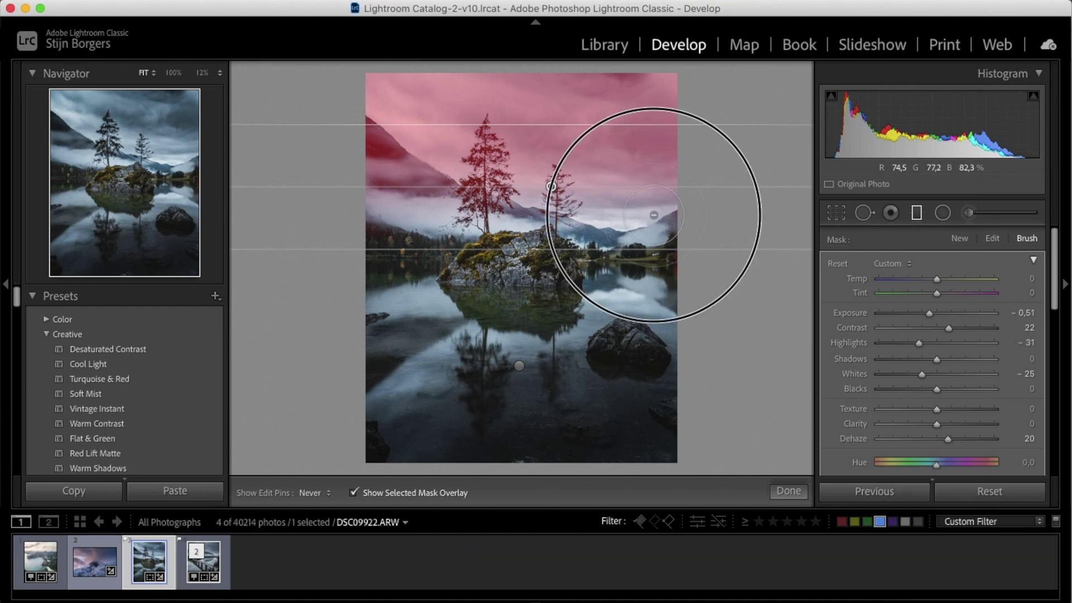
mouse_move(653, 206)
mouse_down()
mouse_move(555, 202)
mouse_move(612, 218)
mouse_move(519, 225)
mouse_move(427, 192)
mouse_move(505, 182)
mouse_move(562, 196)
mouse_move(517, 168)
mouse_move(579, 164)
mouse_move(563, 208)
mouse_up()
key(h)
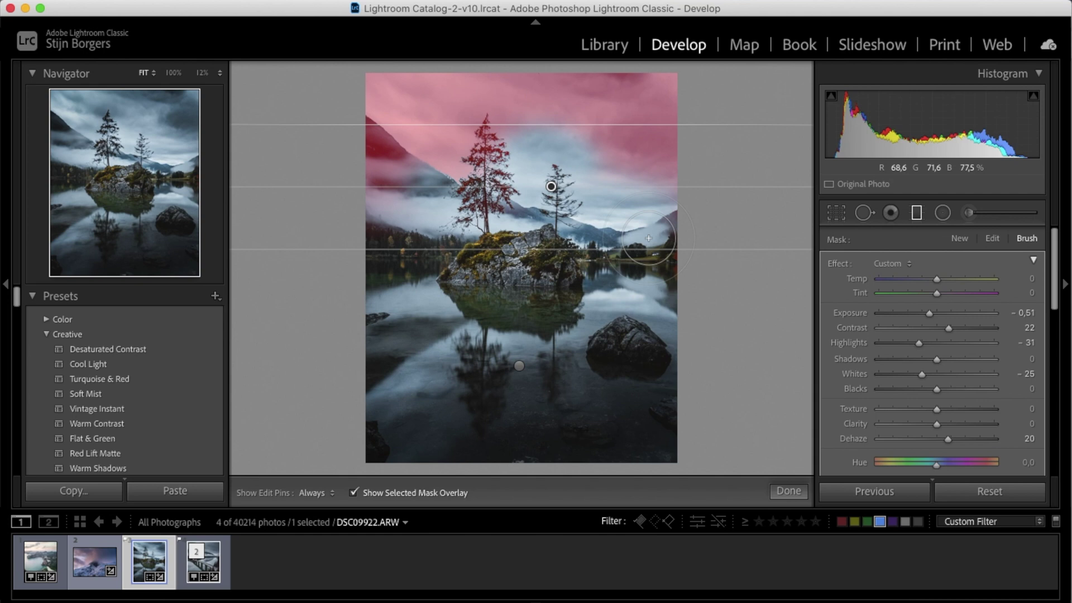
key(super+z)
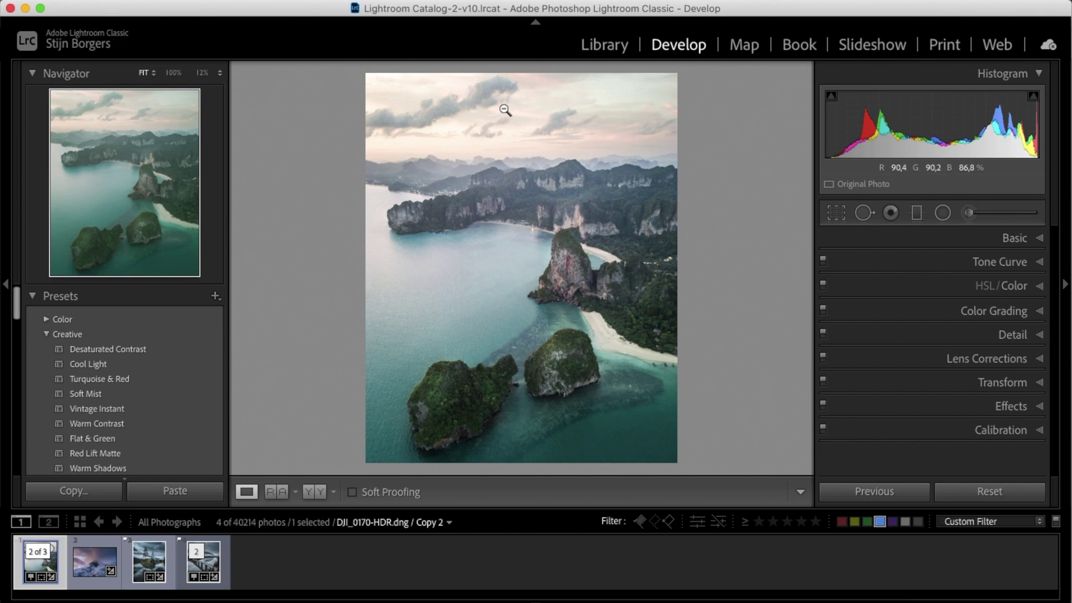
Darken the aerial coastal sky with a filter: Exposure -0.63, Highlights -22, Whites -6, Dehaze 14, Contrast 13
click(918, 216)
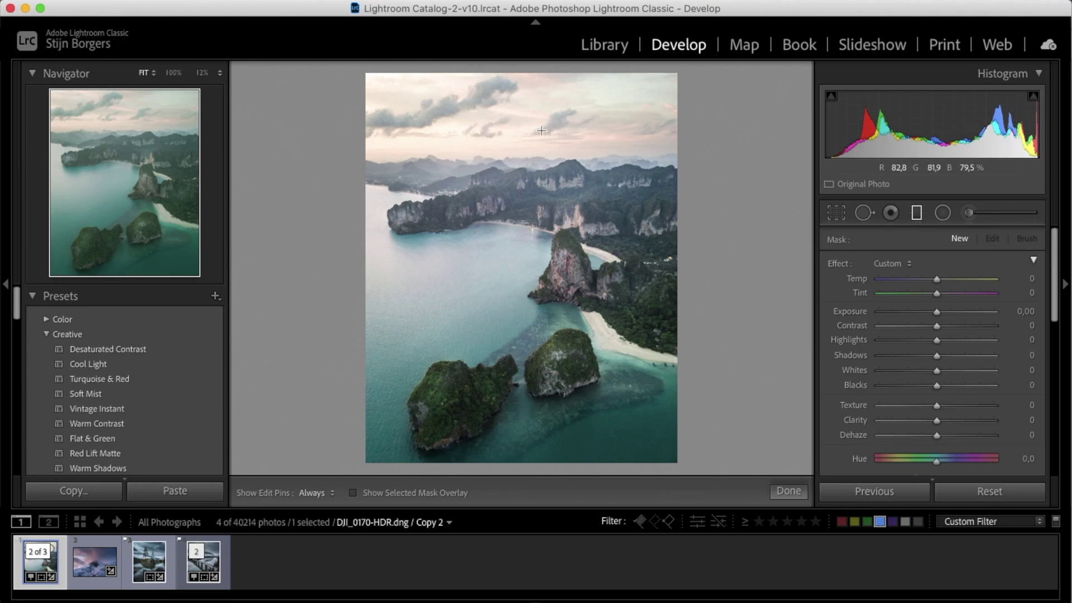
drag(542, 131, 544, 200)
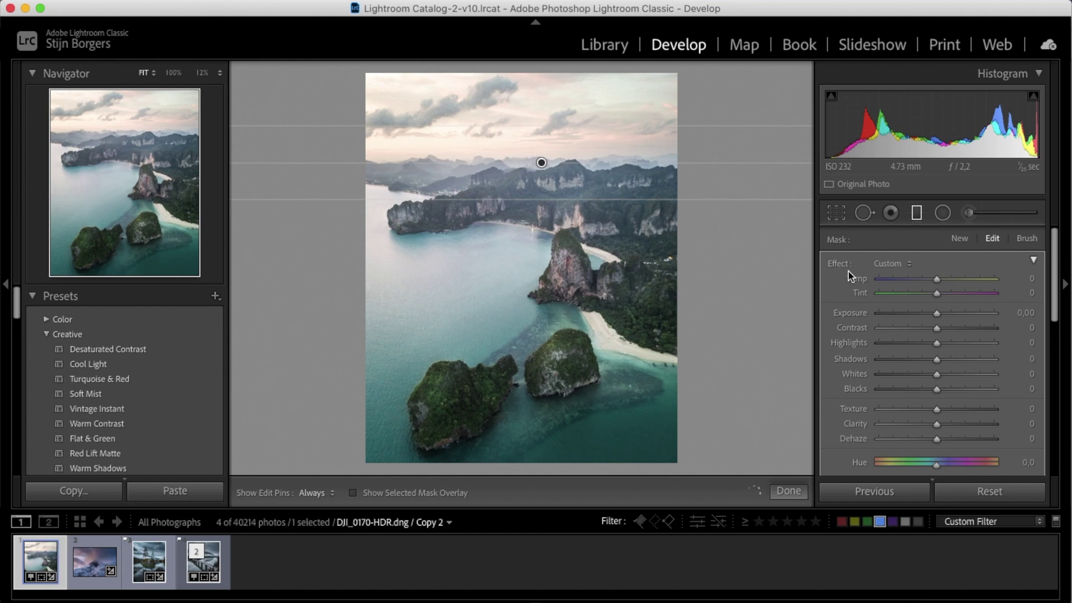
drag(936, 320, 924, 346)
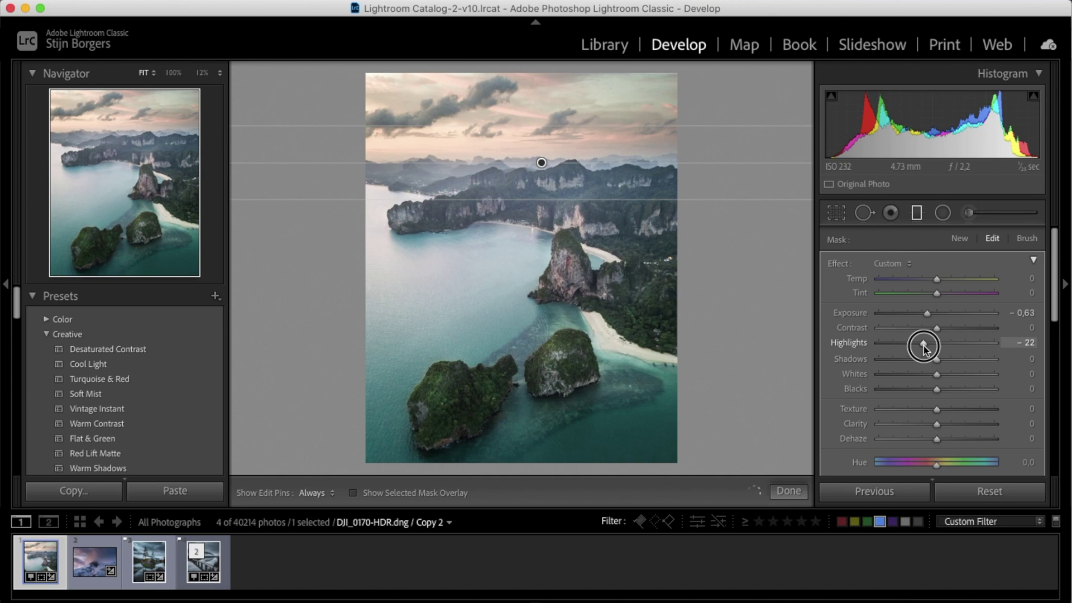
click(936, 381)
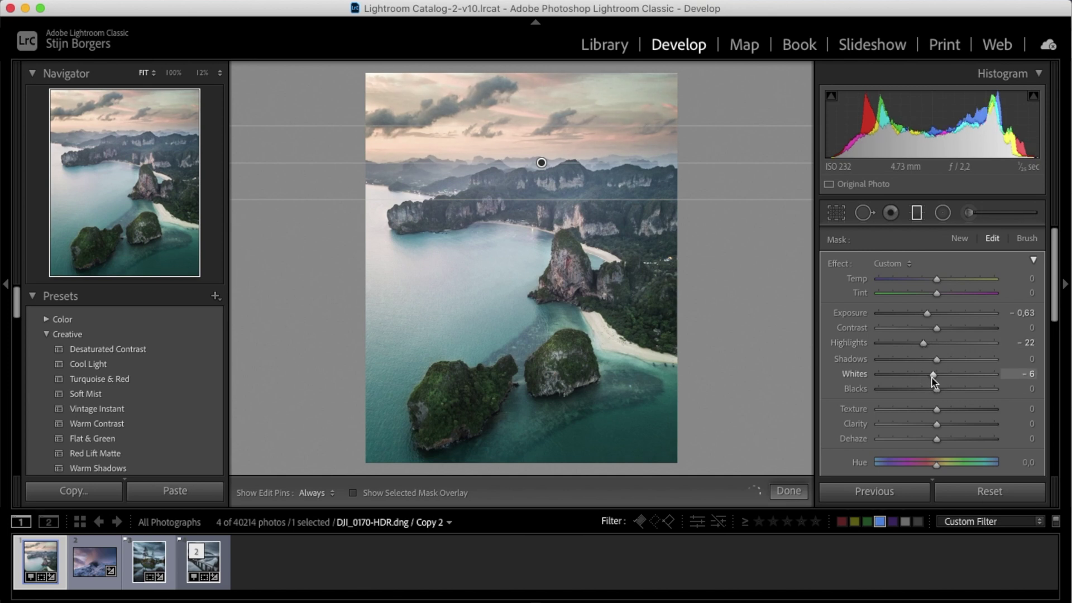
drag(937, 439, 944, 440)
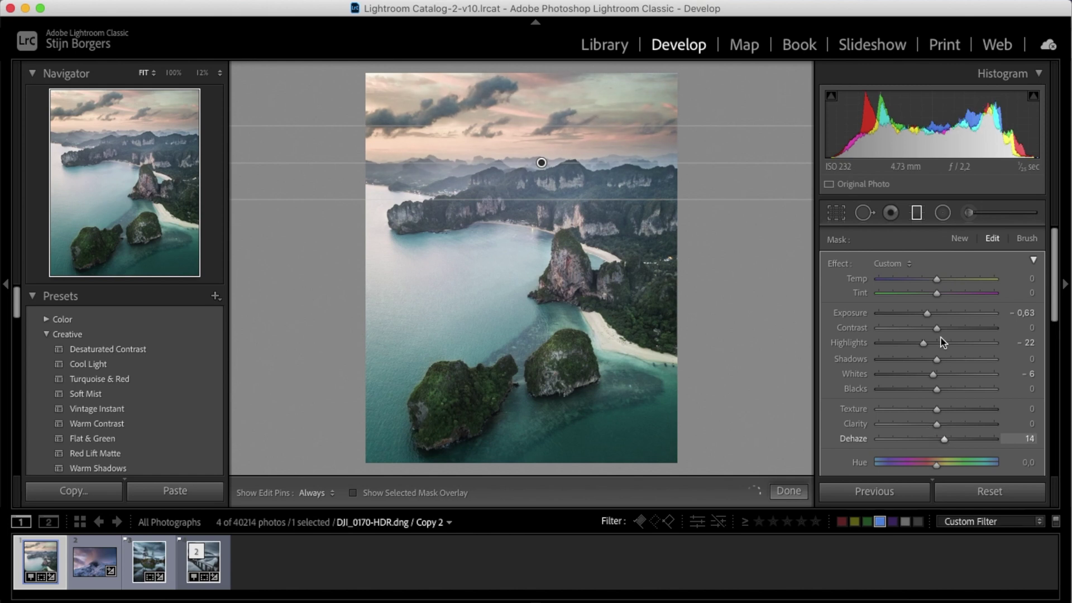
drag(938, 330, 947, 333)
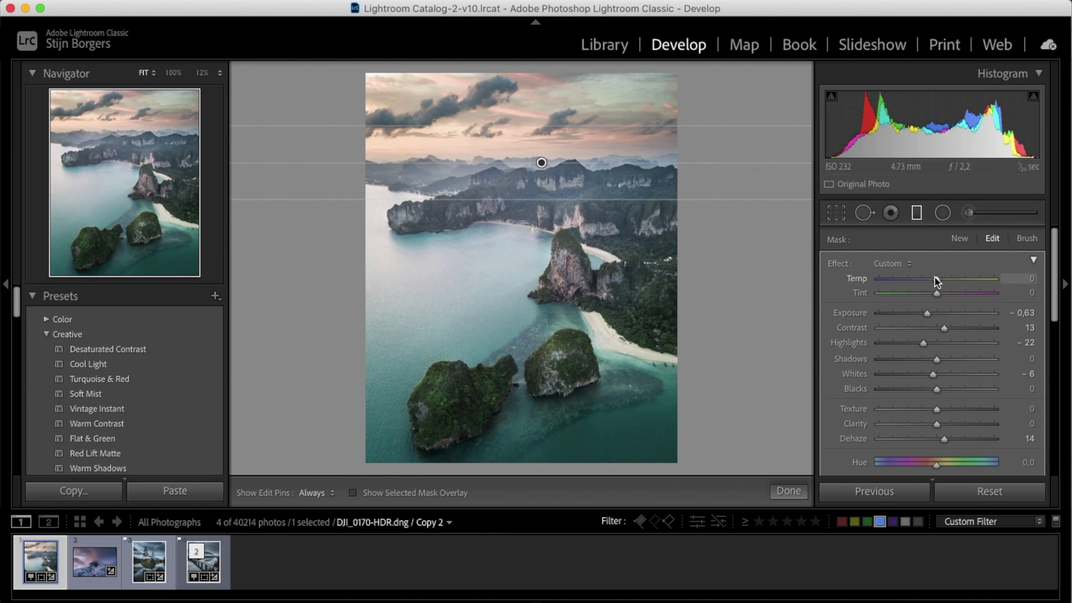
Tint the aerial sky filter pink with Temp +17 and Tint +58, then switch it off to compare
drag(937, 281, 970, 294)
click(938, 294)
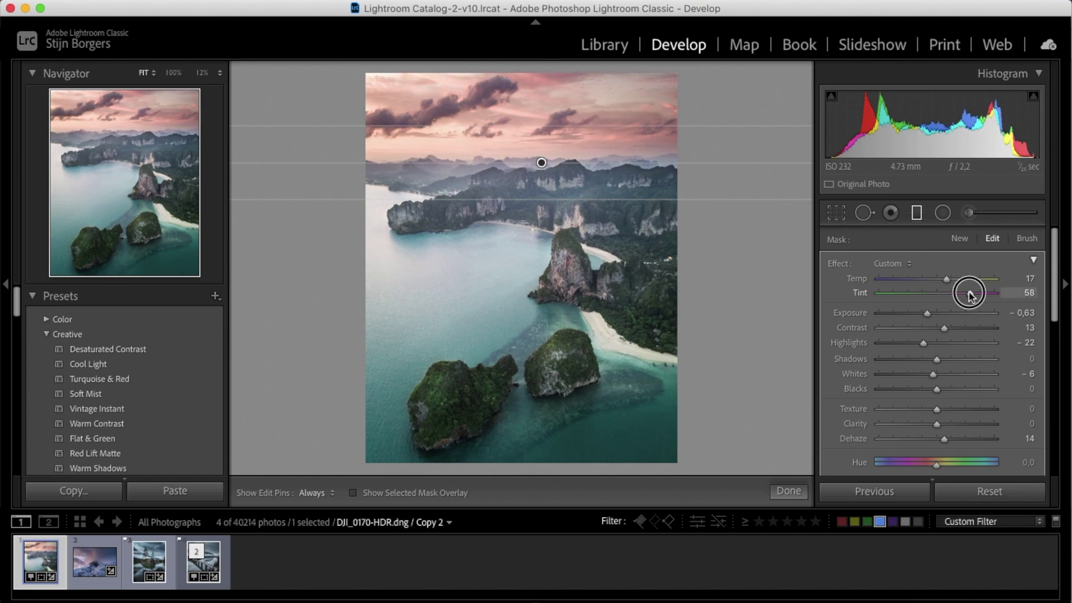
drag(970, 296, 967, 296)
scroll(832, 380, down, 5)
click(831, 382)
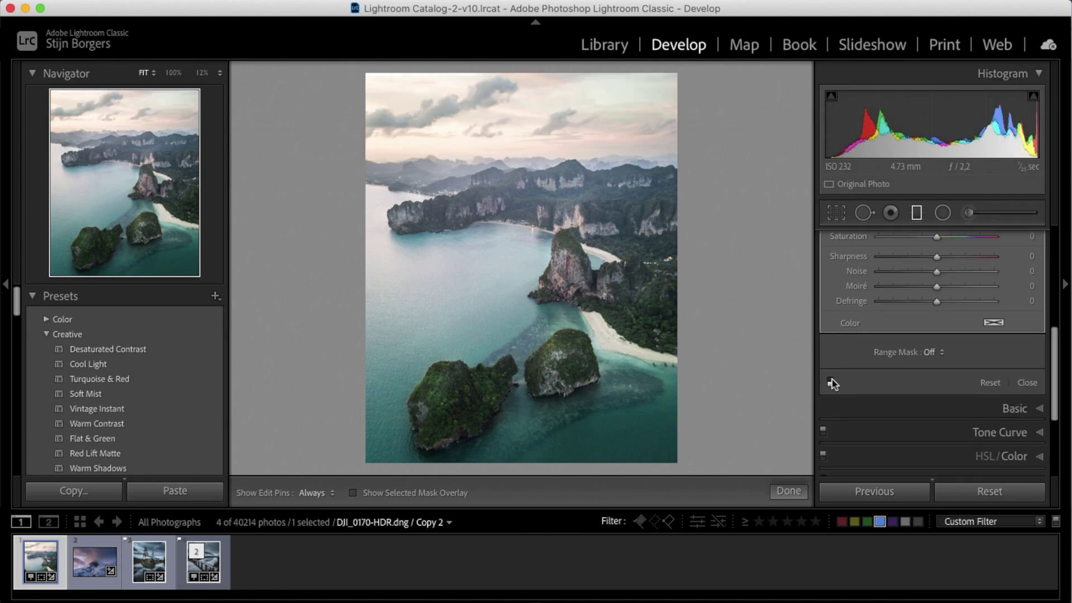
Switch the graduated sky filter back on, restoring the pink, darkened sky over the islands
click(831, 383)
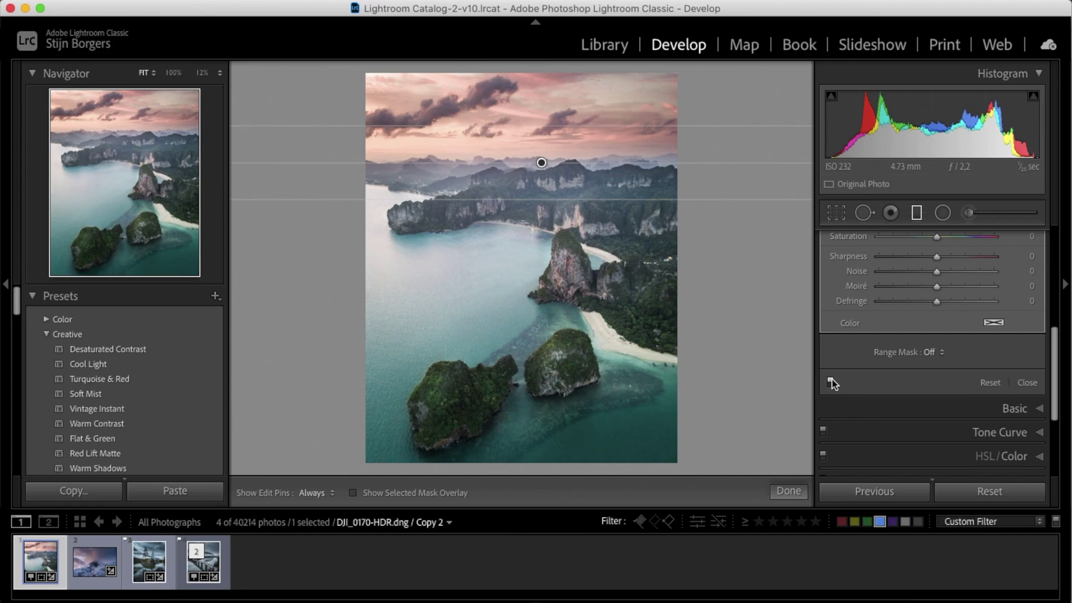